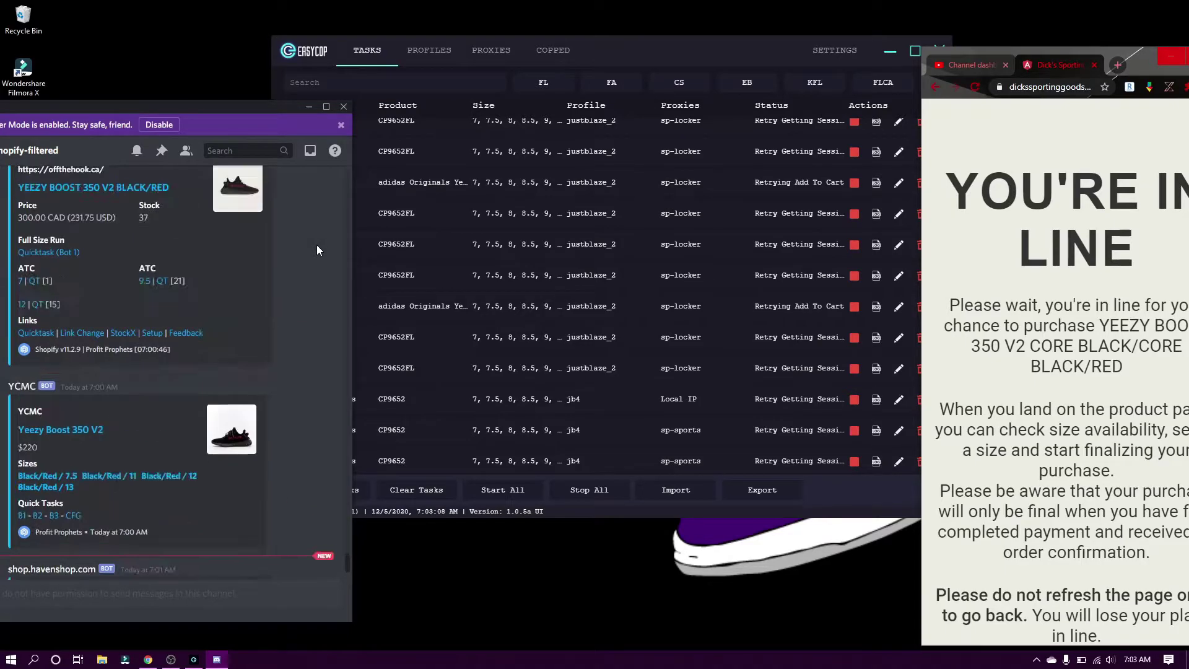
# Check the newest posts in Discord's shopify-filtered channel and move the Discord window fully into view
pyautogui.scroll(-5, 479, 421)
pyautogui.scroll(5, 479, 423)
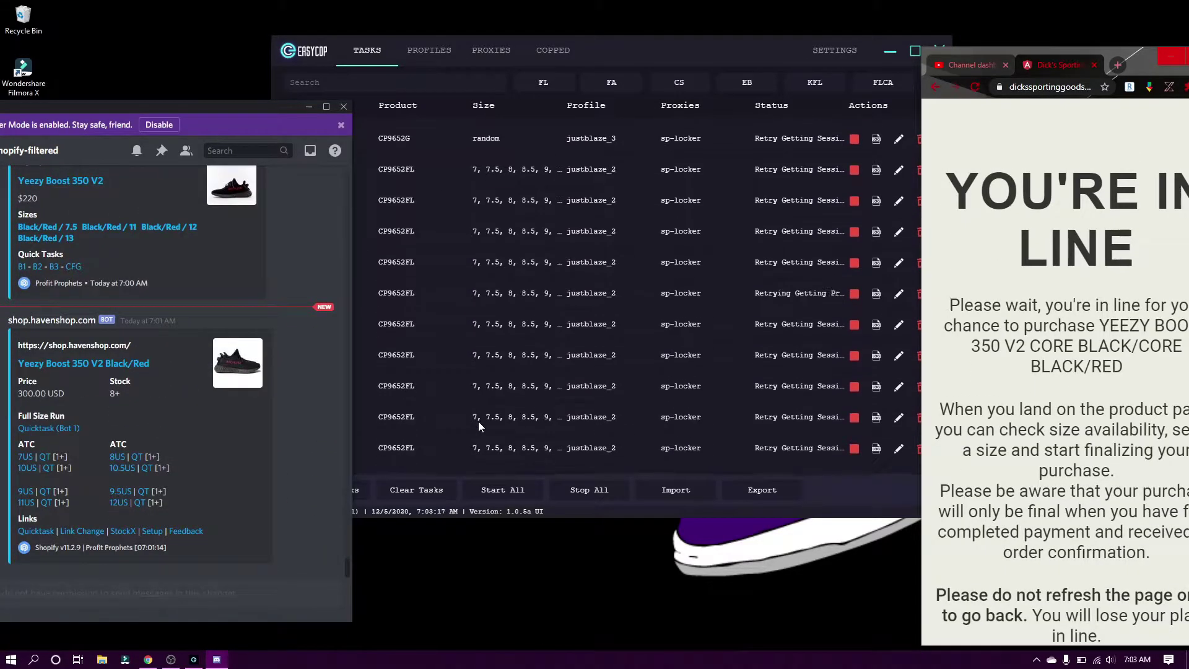
pyautogui.moveTo(255, 111); pyautogui.dragTo(484, 72)
pyautogui.scroll(-3, 93, 372)
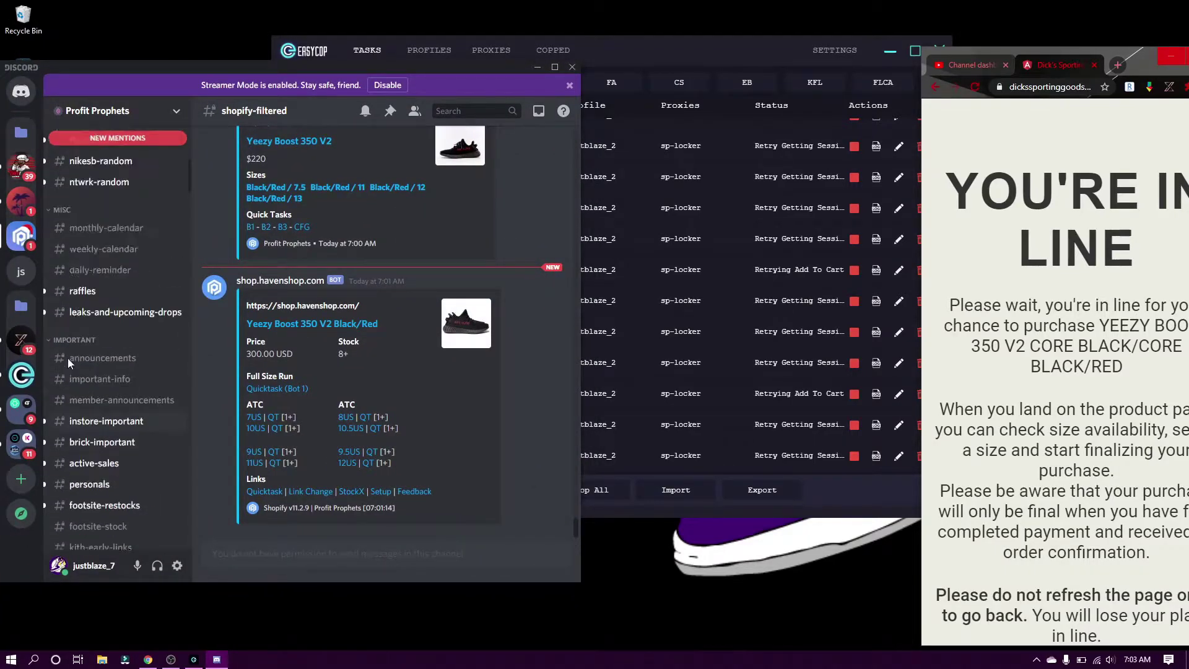
# View the Easy Cop server's success-reporter channel, then open the js server's general channel and move Discord partly aside
pyautogui.click(21, 374)
pyautogui.scroll(-3, 118, 408)
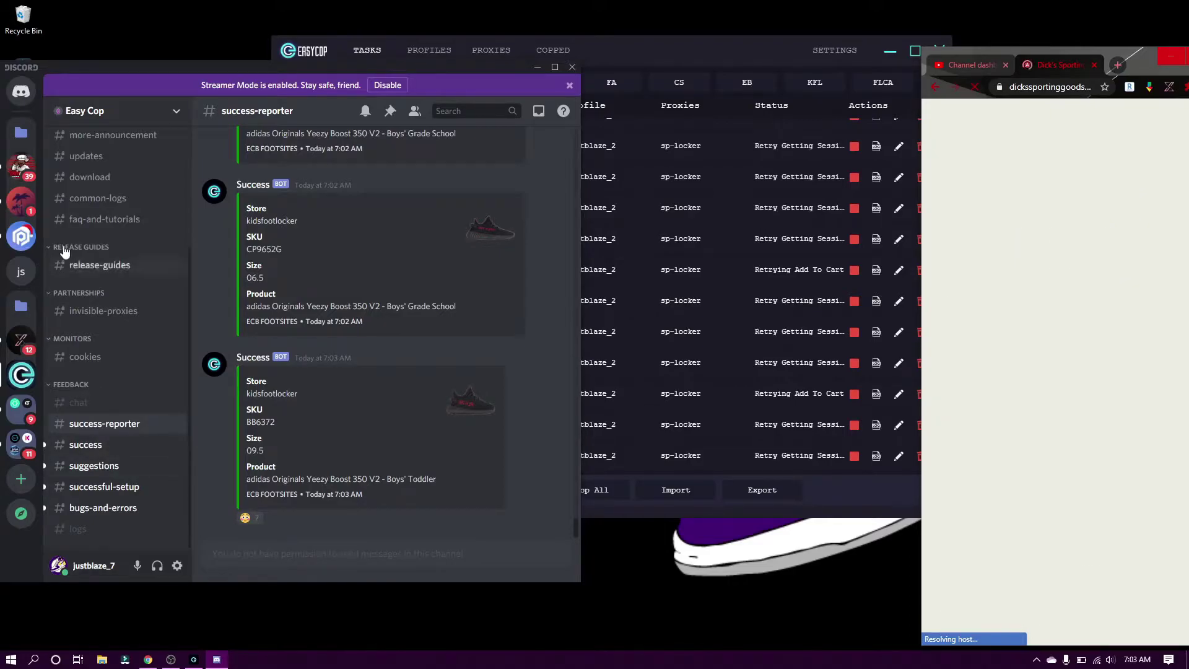
pyautogui.click(21, 271)
pyautogui.moveTo(269, 74); pyautogui.dragTo(45, 118)
# Reposition the EasyCop window over the Discord window and review the task statuses, selecting a Footlocker task
pyautogui.click(719, 47)
pyautogui.moveTo(719, 47); pyautogui.dragTo(692, 117)
pyautogui.scroll(-15, 670, 292)
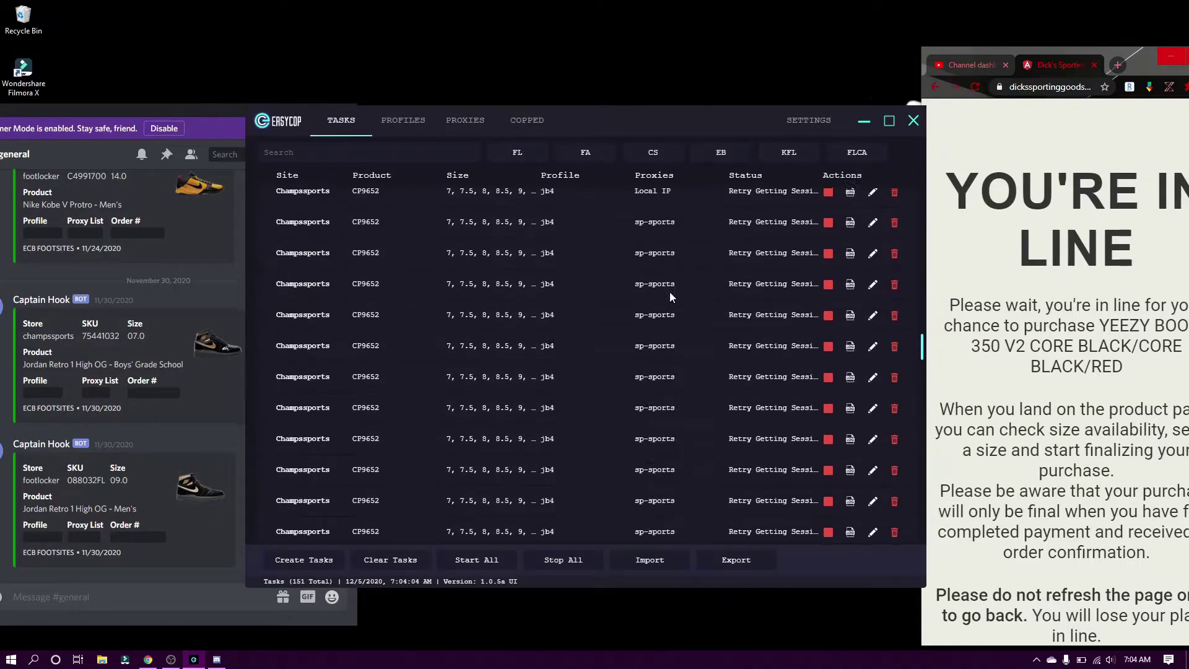
pyautogui.scroll(10, 670, 291)
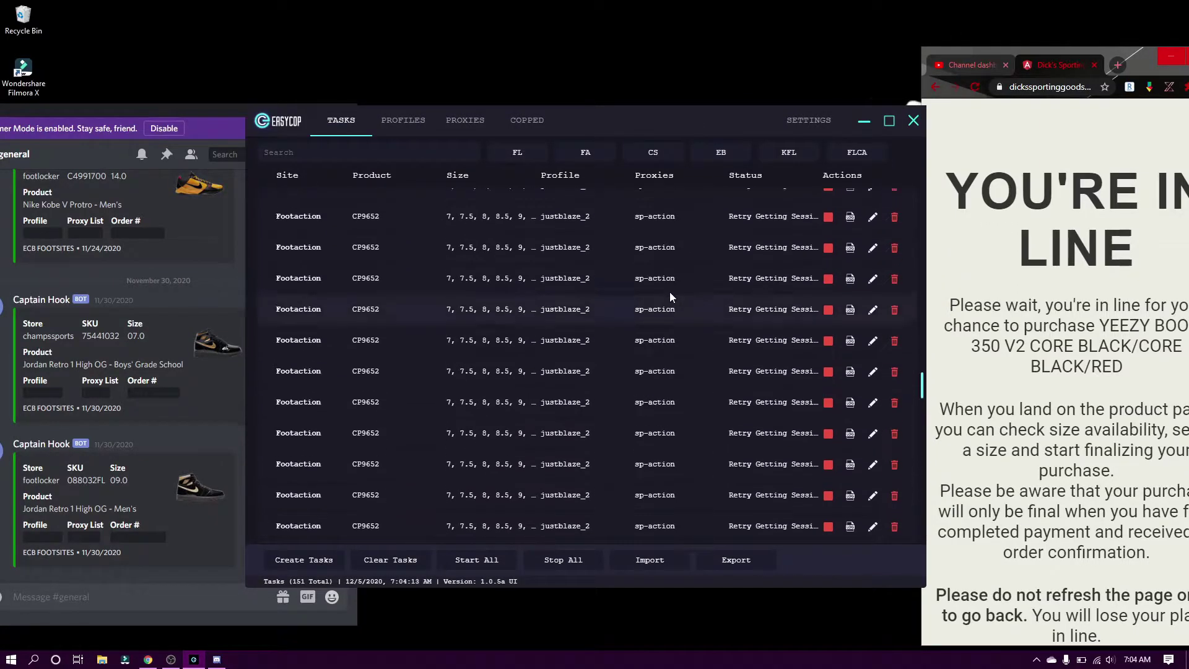
pyautogui.scroll(-10, 670, 292)
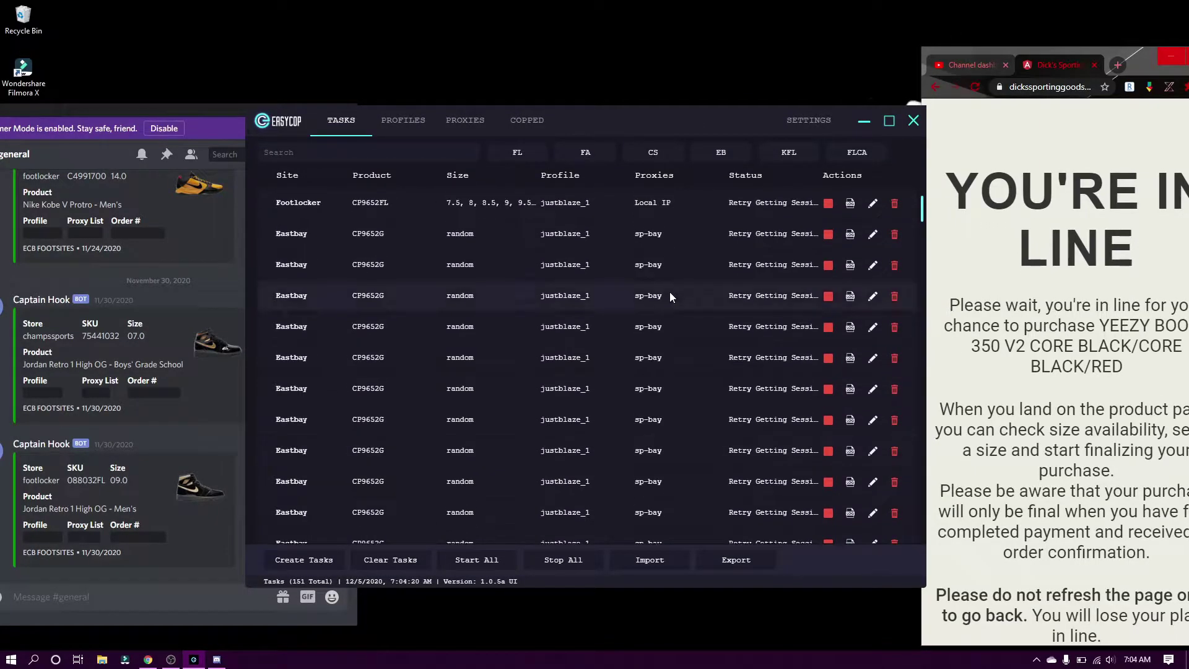
pyautogui.click(654, 382)
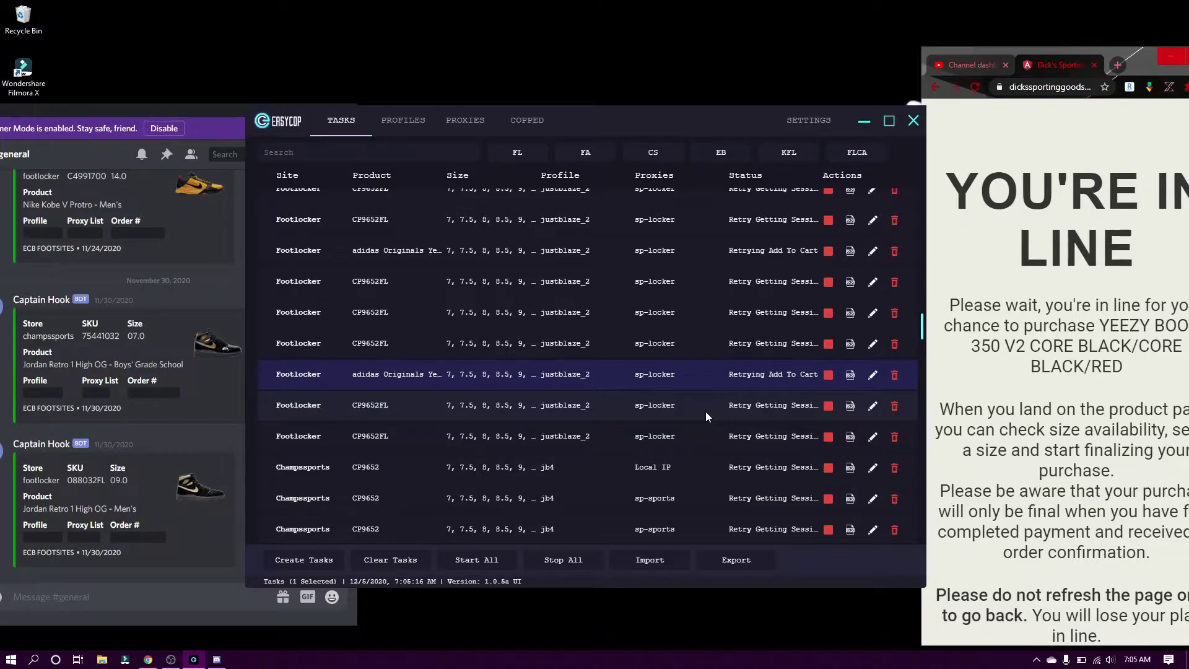
# Enlarge the EasyCop window in height and width and reposition it to show more task rows with fuller statuses
pyautogui.moveTo(699, 130); pyautogui.dragTo(705, 42)
pyautogui.moveTo(610, 499); pyautogui.dragTo(608, 649)
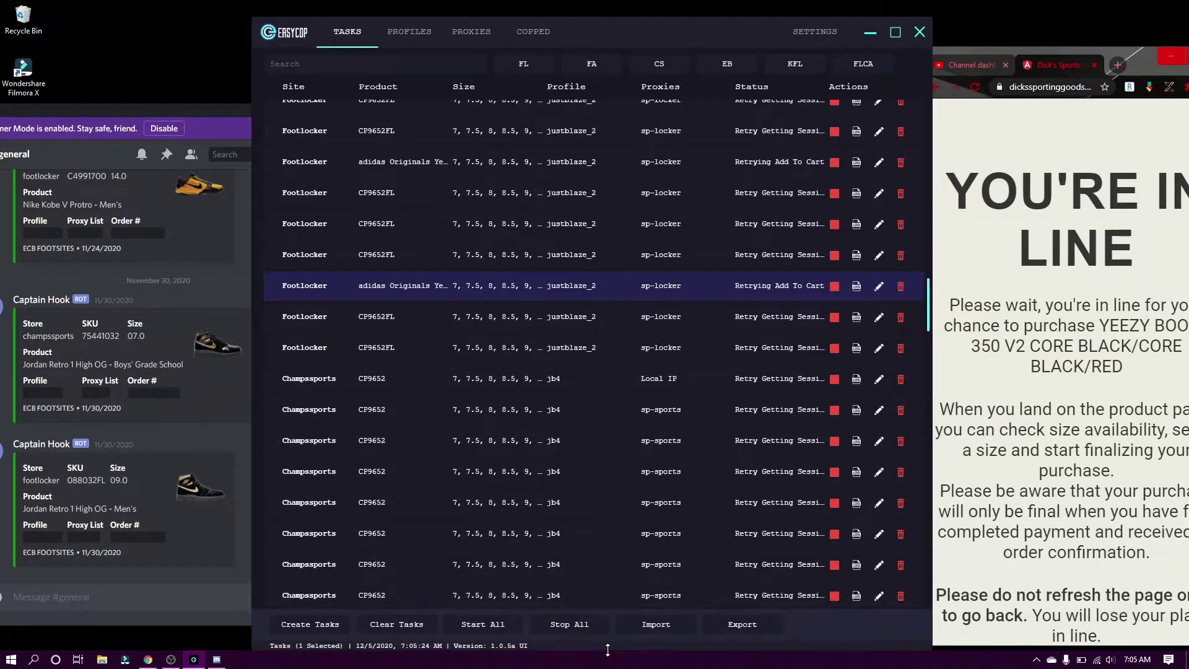
pyautogui.scroll(10, 630, 545)
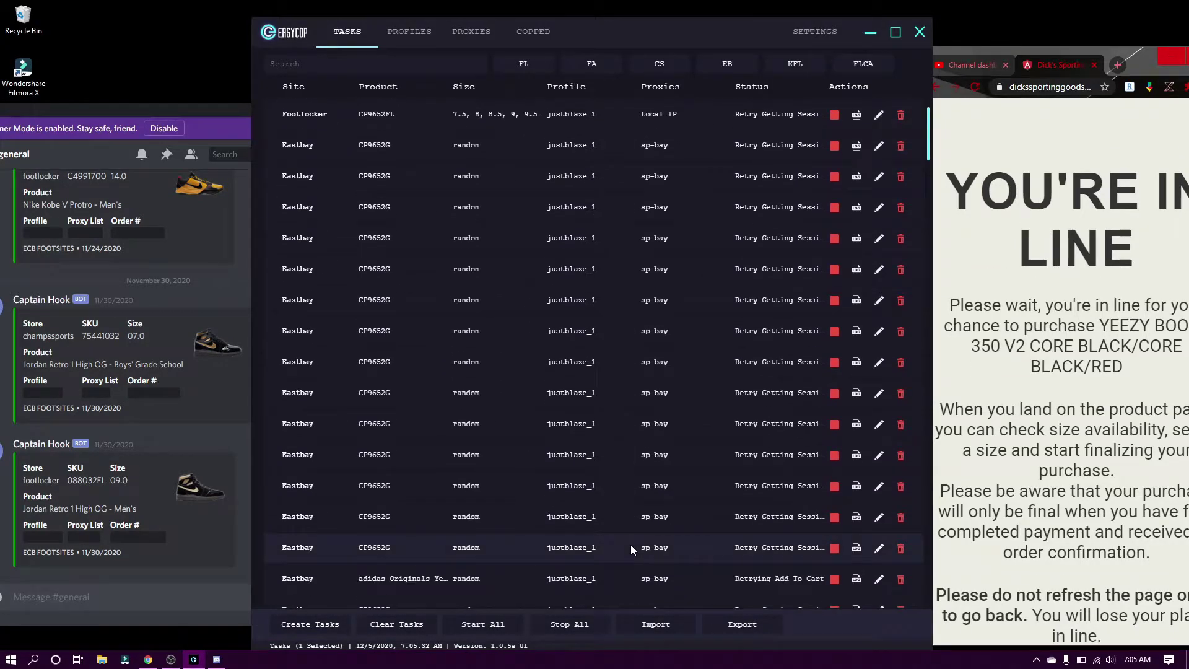
pyautogui.scroll(-10, 631, 545)
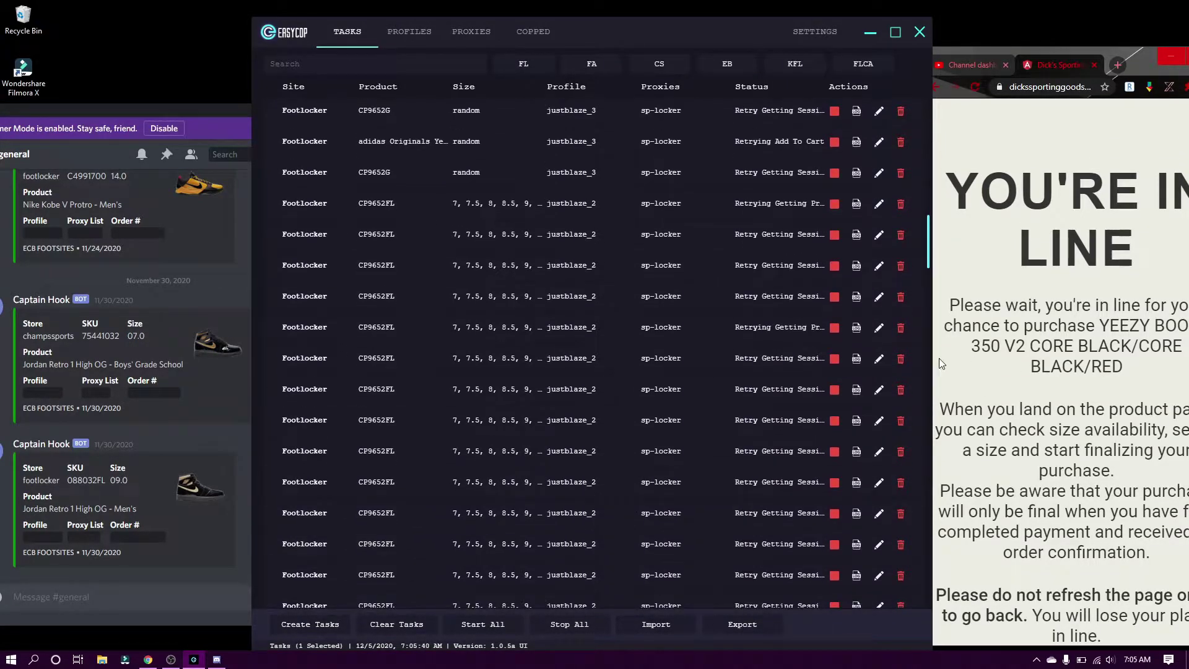
pyautogui.moveTo(934, 360); pyautogui.dragTo(1092, 359)
pyautogui.scroll(-5, 802, 446)
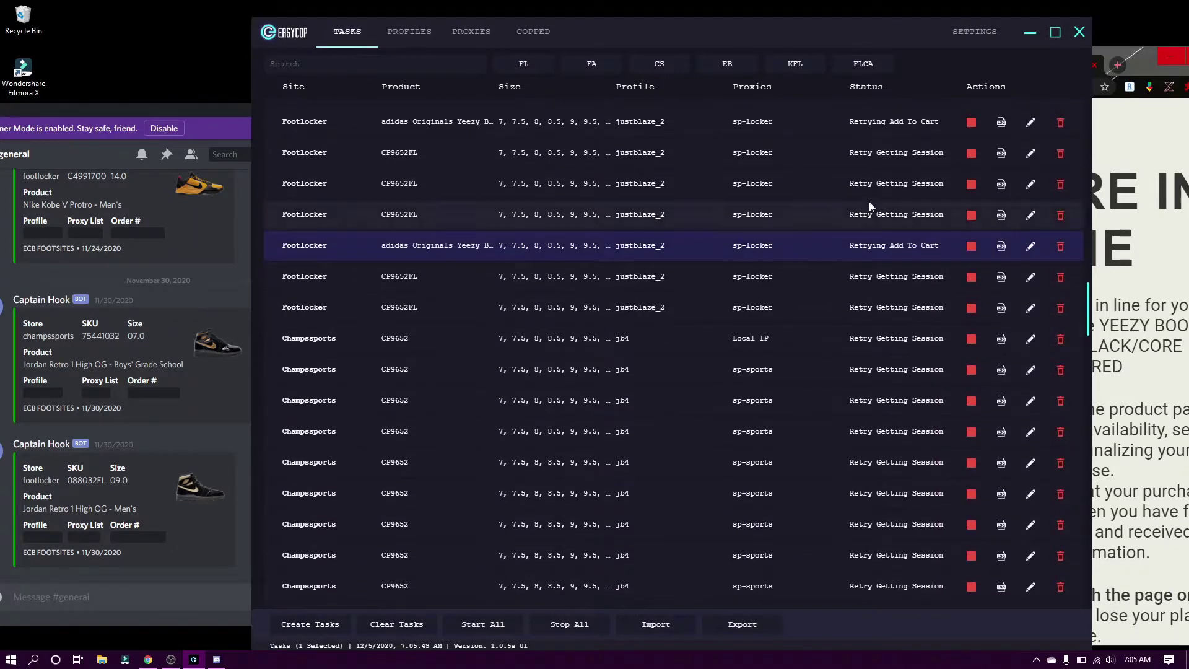
pyautogui.moveTo(913, 31); pyautogui.dragTo(861, 39)
# Look through the Footaction, Eastbay and Footlocker task statuses in the enlarged task list
pyautogui.scroll(-10, 775, 371)
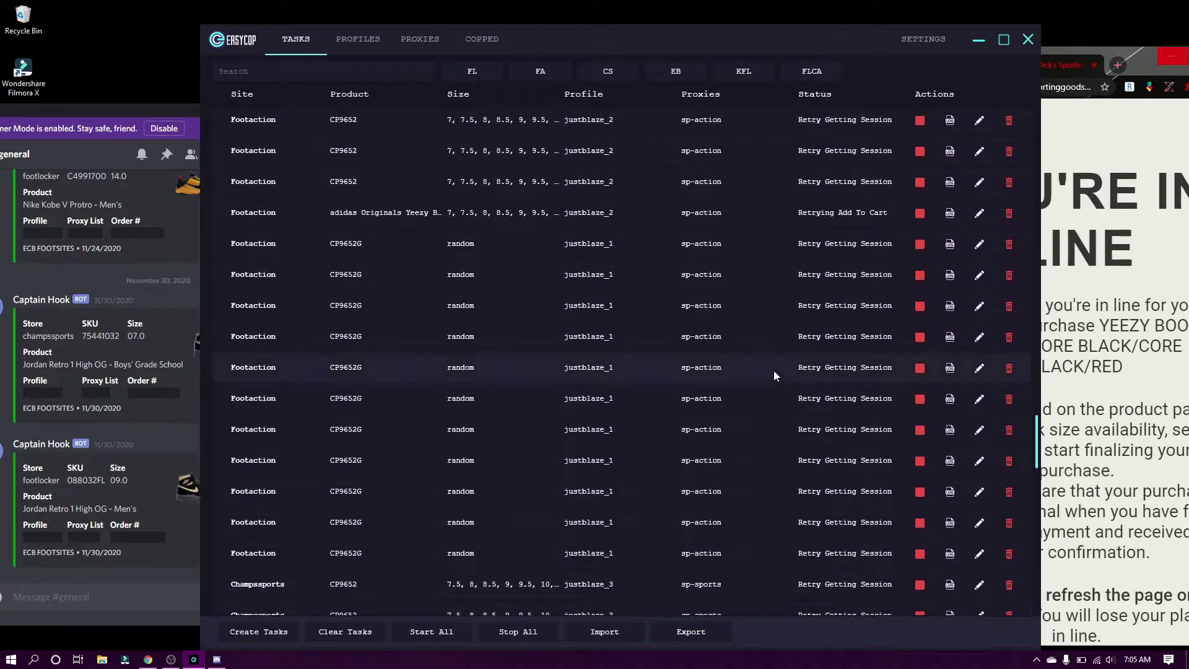
pyautogui.scroll(10, 774, 370)
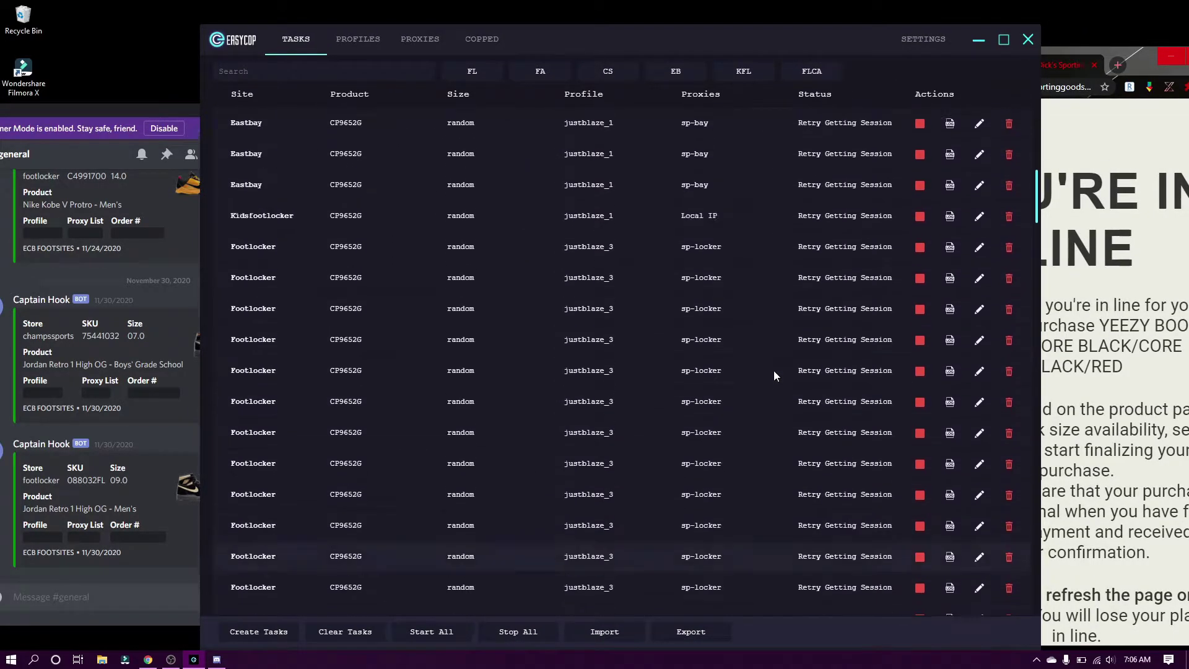
pyautogui.scroll(-5, 774, 370)
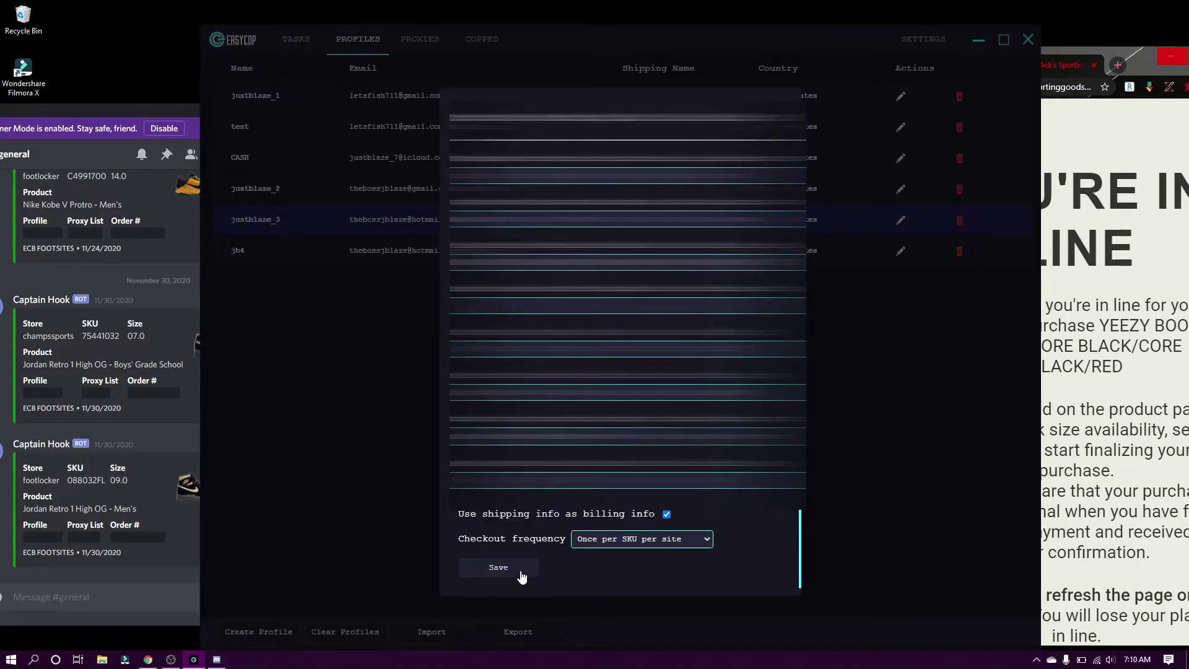
# View the checkout frequency options of the profile being edited and close the profile editor without changing the option
pyautogui.click(608, 544)
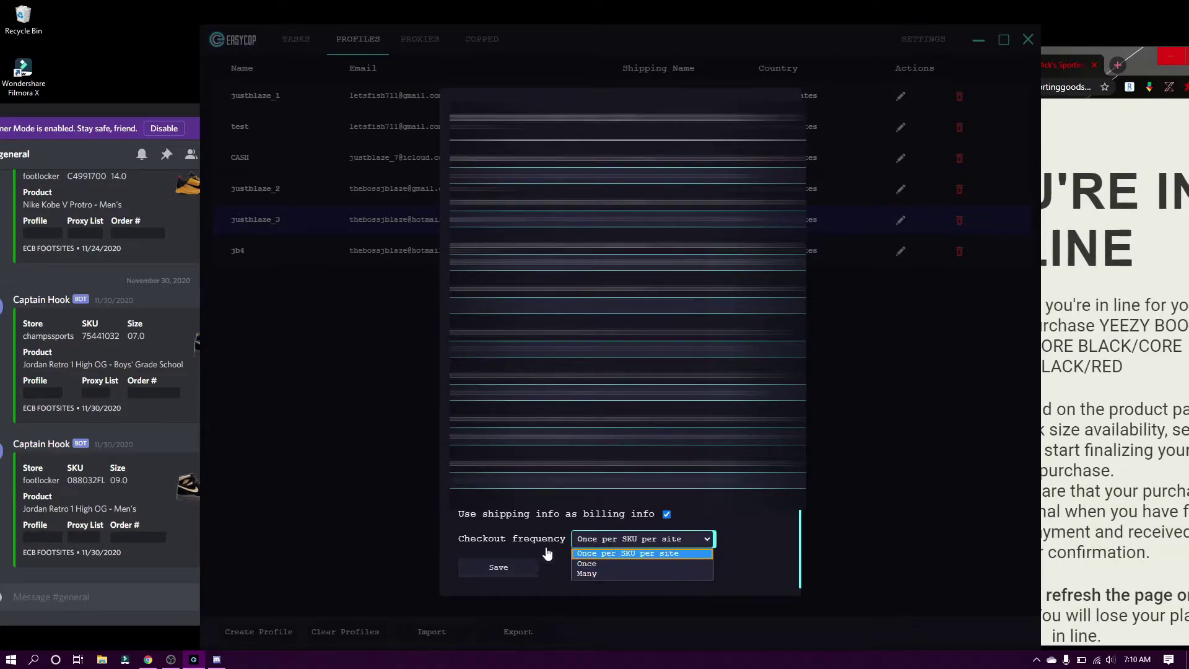
pyautogui.click(814, 457)
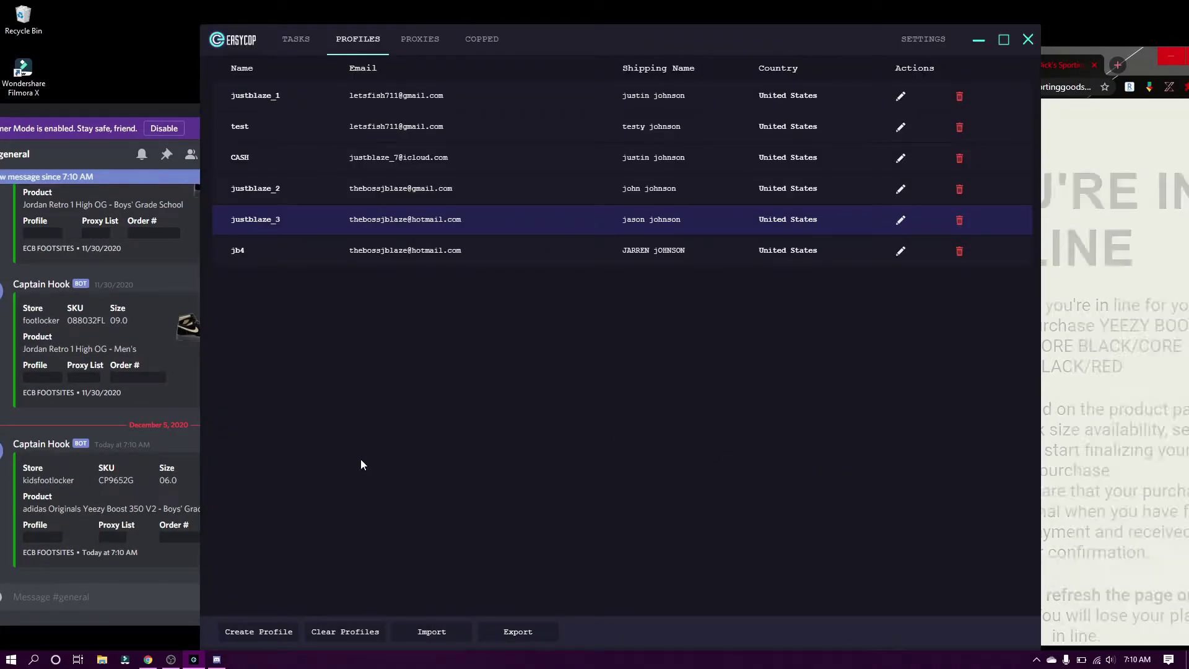
# Check the new checkout post in Discord's general channel and bring EasyCop's task list back into view
pyautogui.click(190, 420)
pyautogui.click(366, 266)
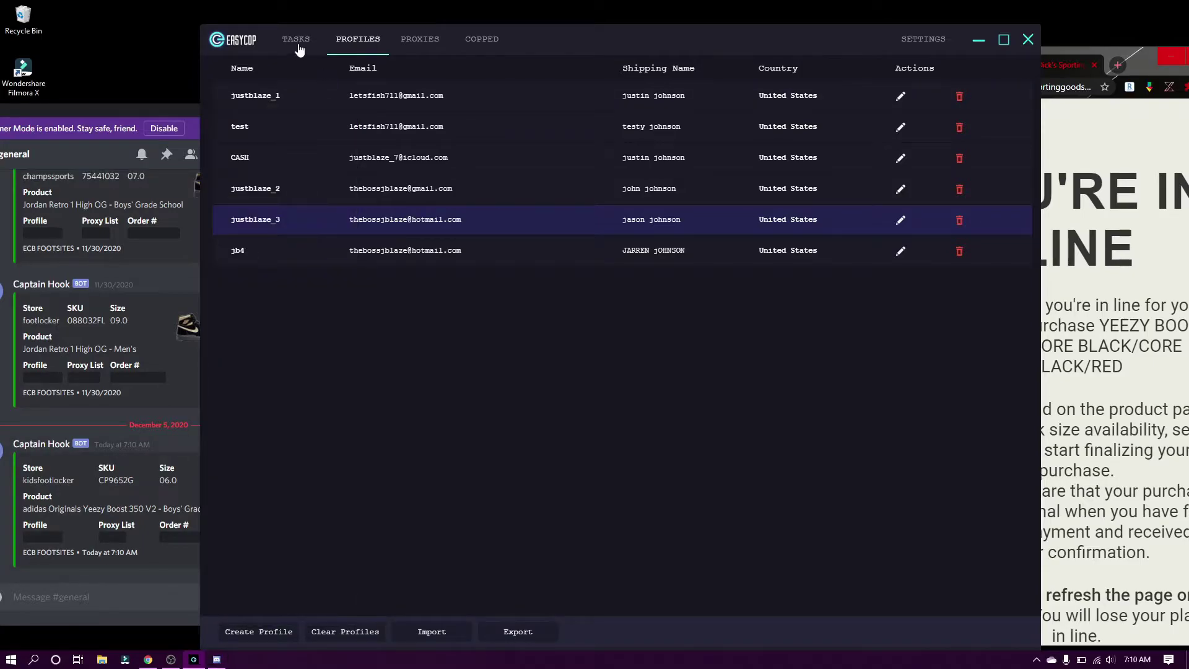
pyautogui.click(296, 39)
pyautogui.scroll(-3, 512, 288)
pyautogui.scroll(-3, 511, 289)
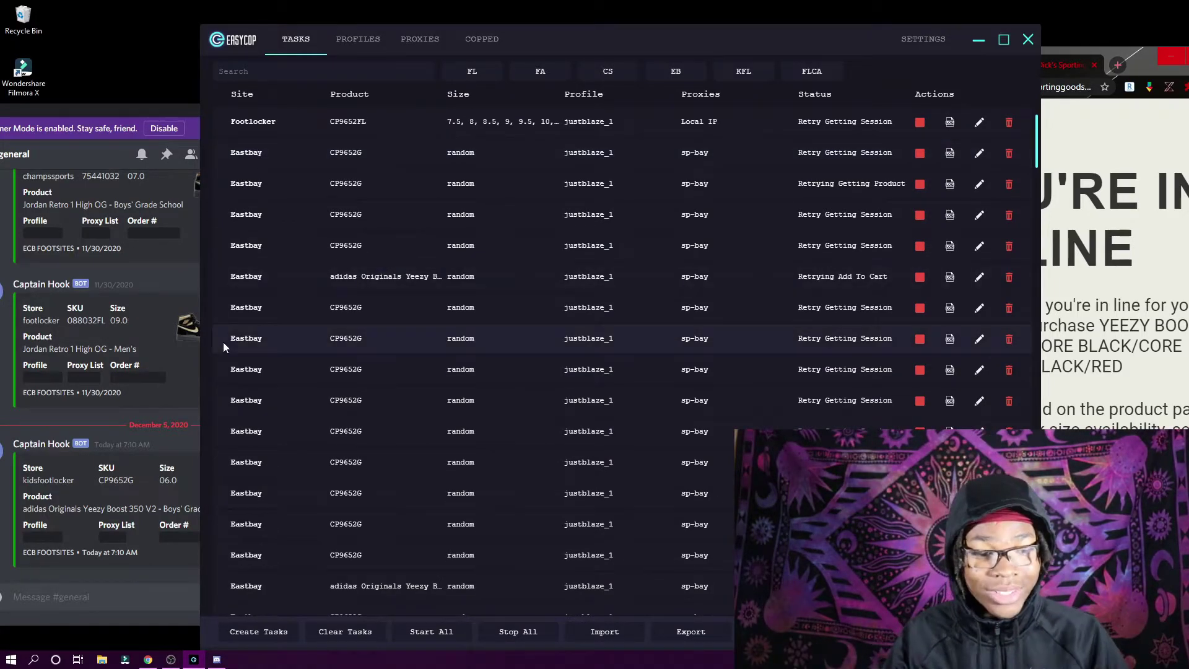
pyautogui.click(155, 412)
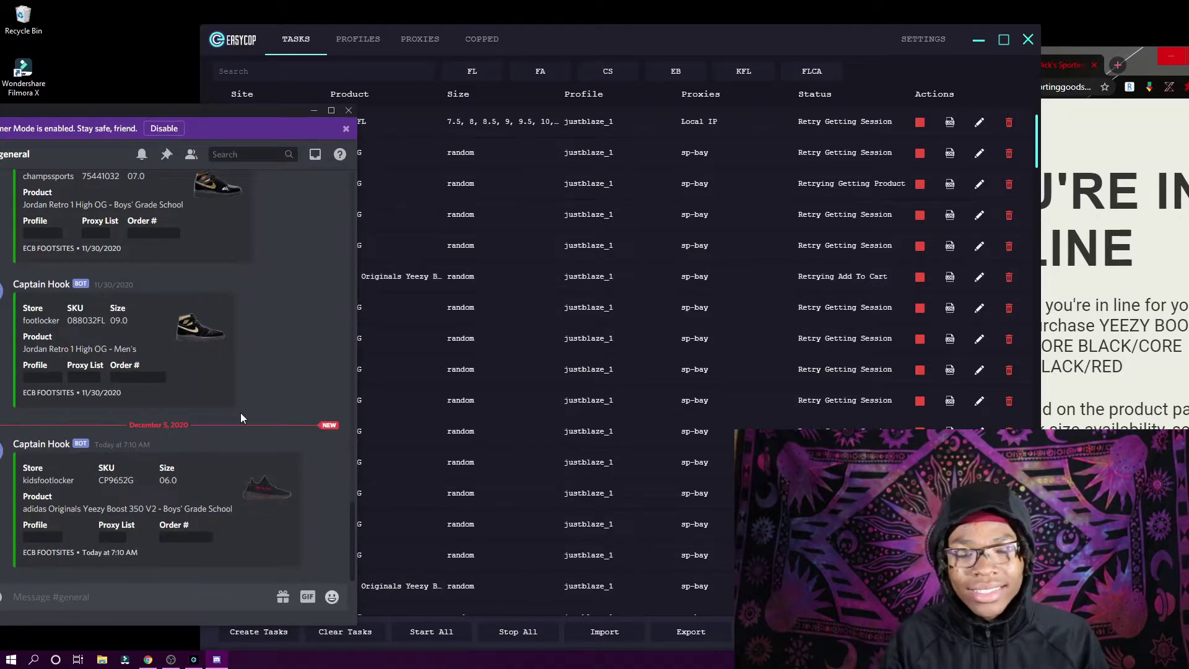
pyautogui.click(804, 322)
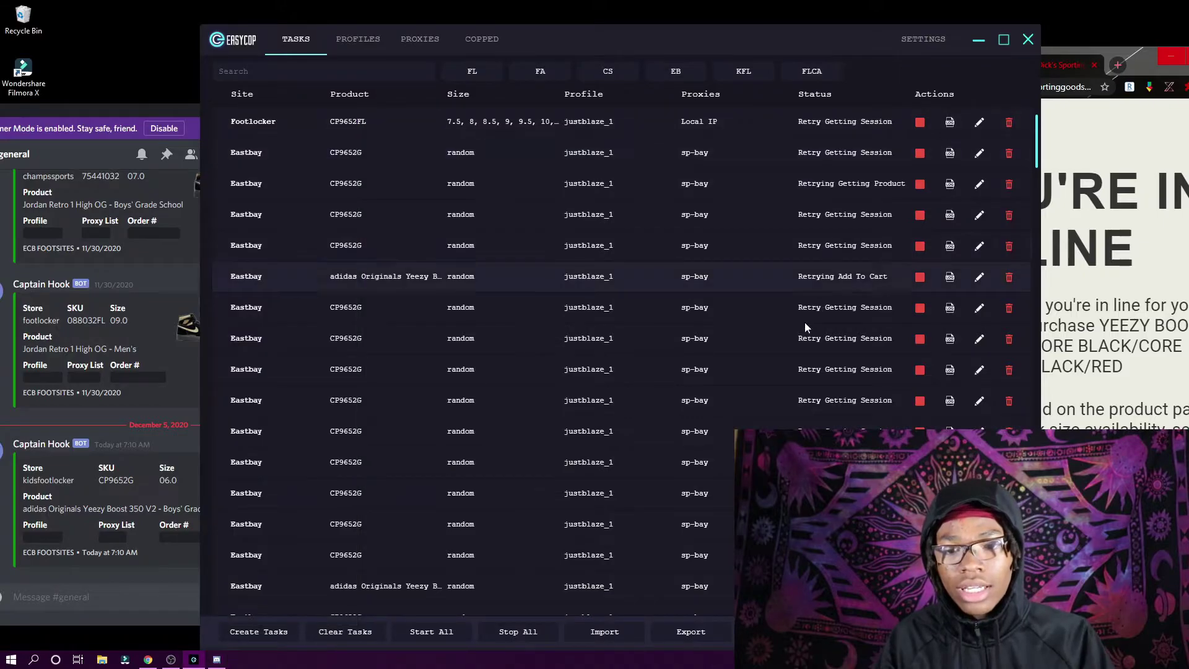
# Examine the task statuses from the Kidsfootlocker task down through the Footlocker, Champssports, Footaction and Eastbay tasks
pyautogui.scroll(-1, 804, 322)
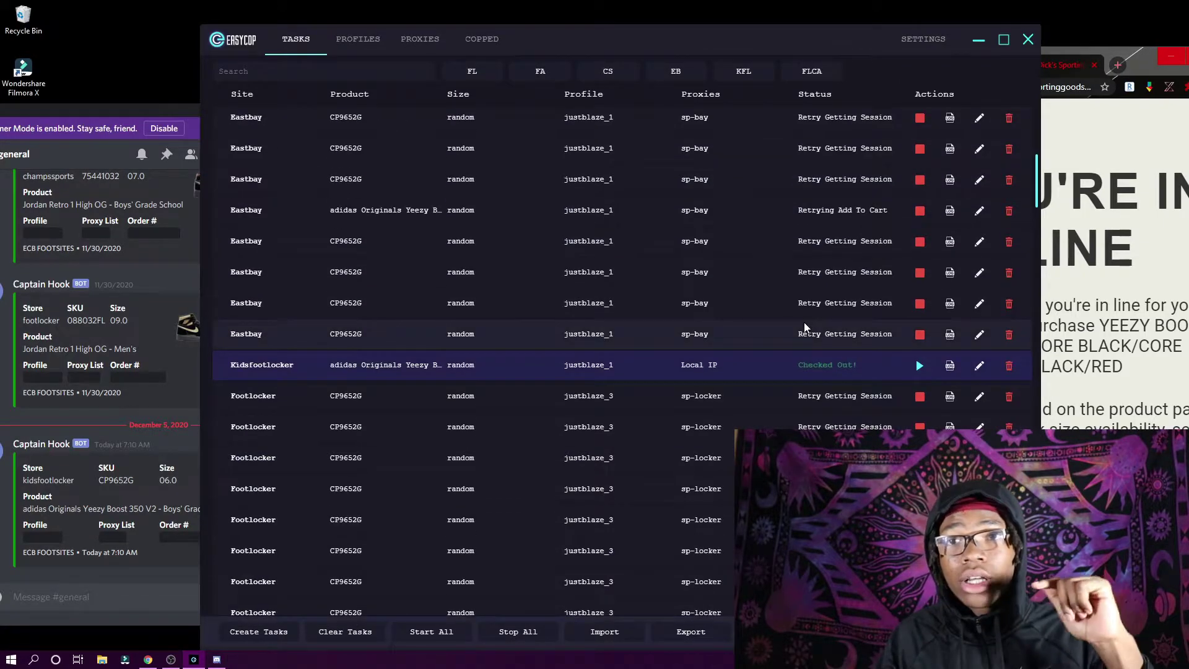
pyautogui.scroll(-3, 804, 327)
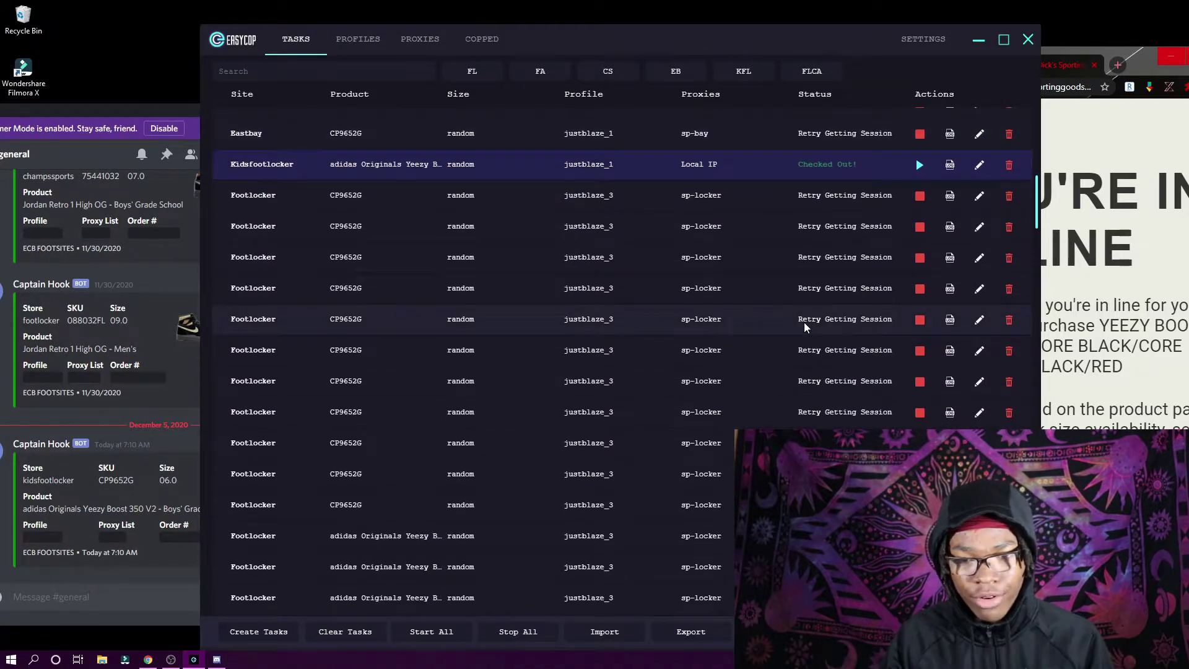
pyautogui.scroll(-5, 805, 326)
pyautogui.scroll(-2, 805, 326)
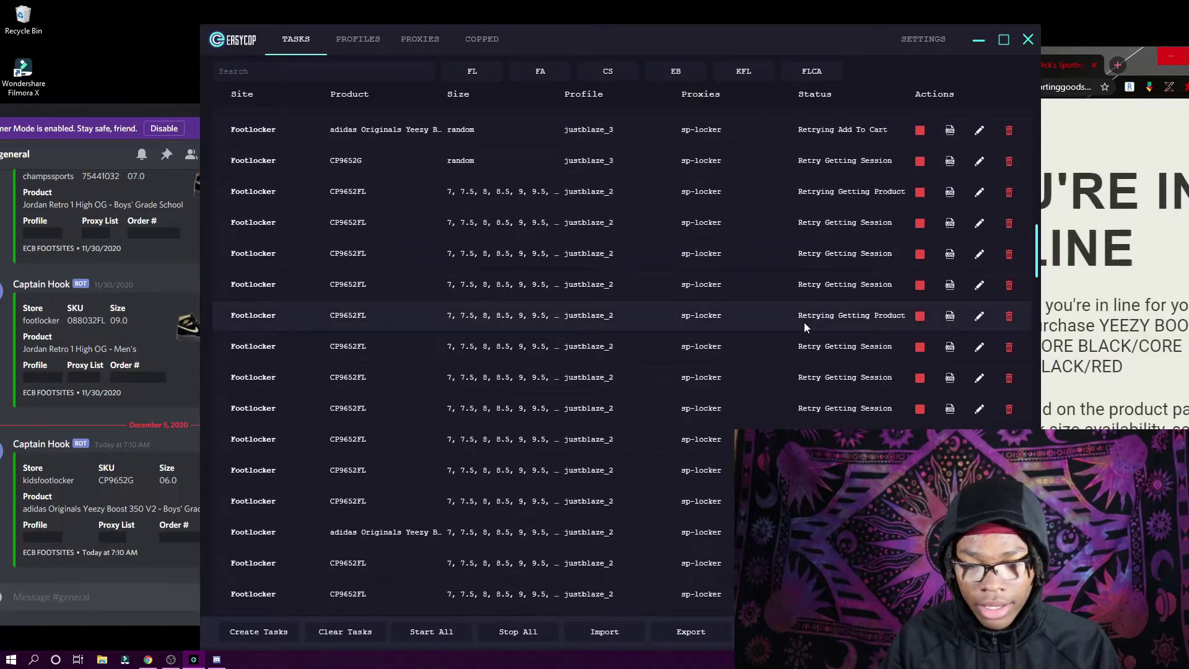
pyautogui.scroll(-3, 803, 322)
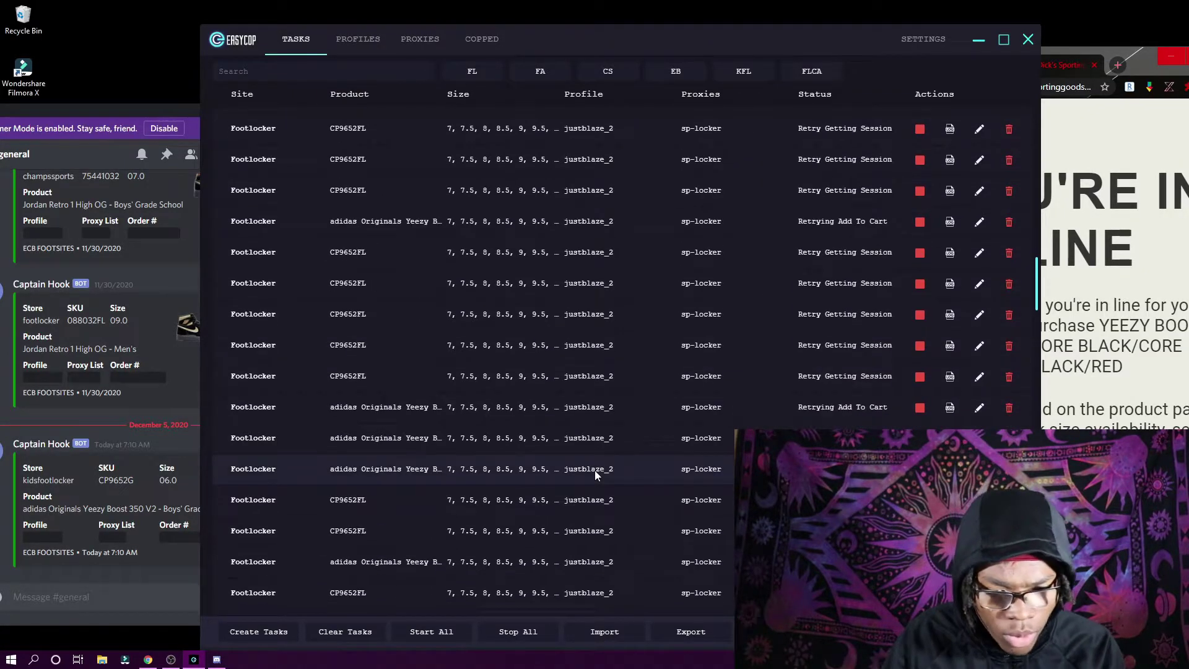
pyautogui.scroll(-10, 594, 470)
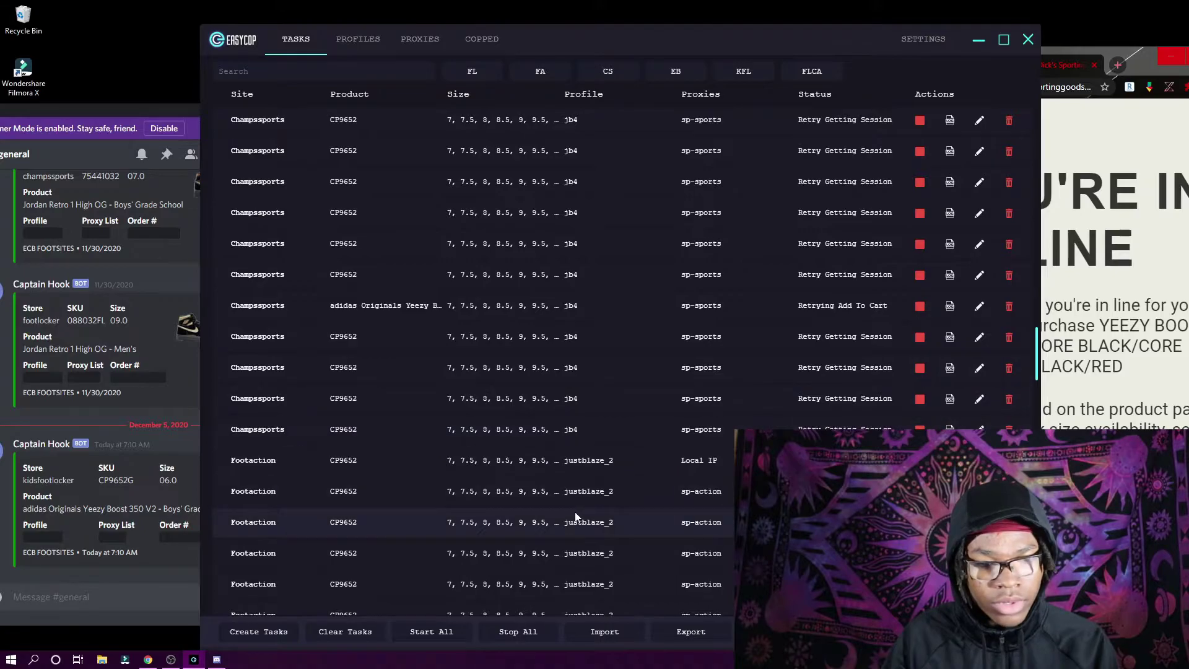
pyautogui.scroll(-10, 575, 516)
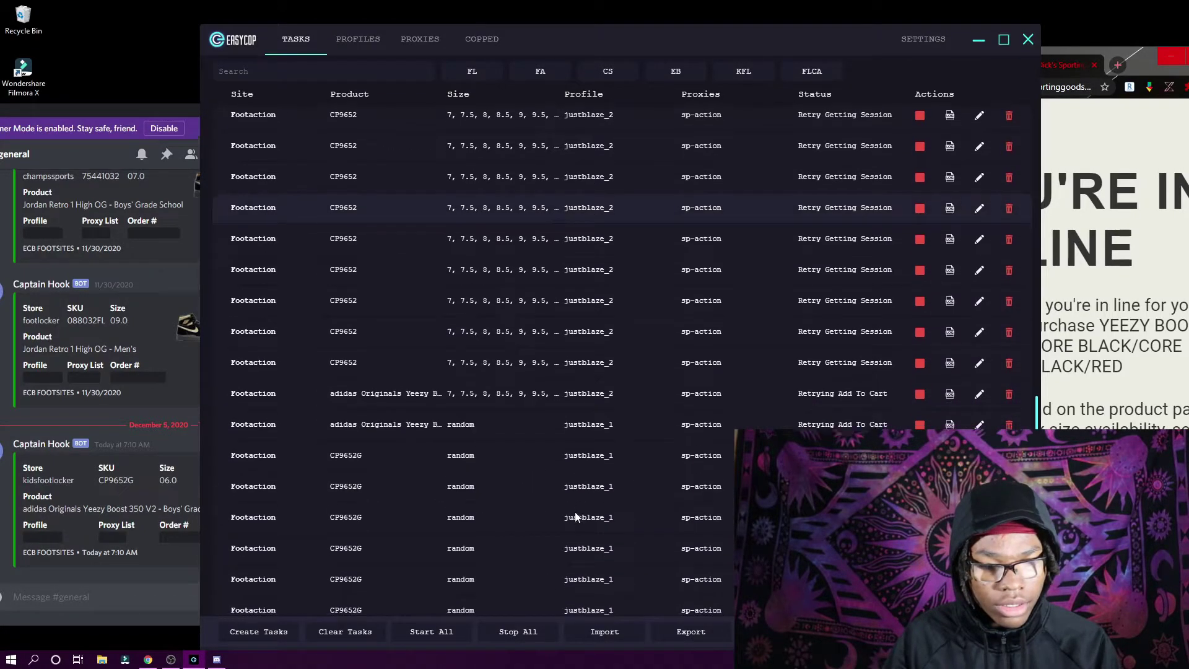
pyautogui.scroll(-10, 575, 516)
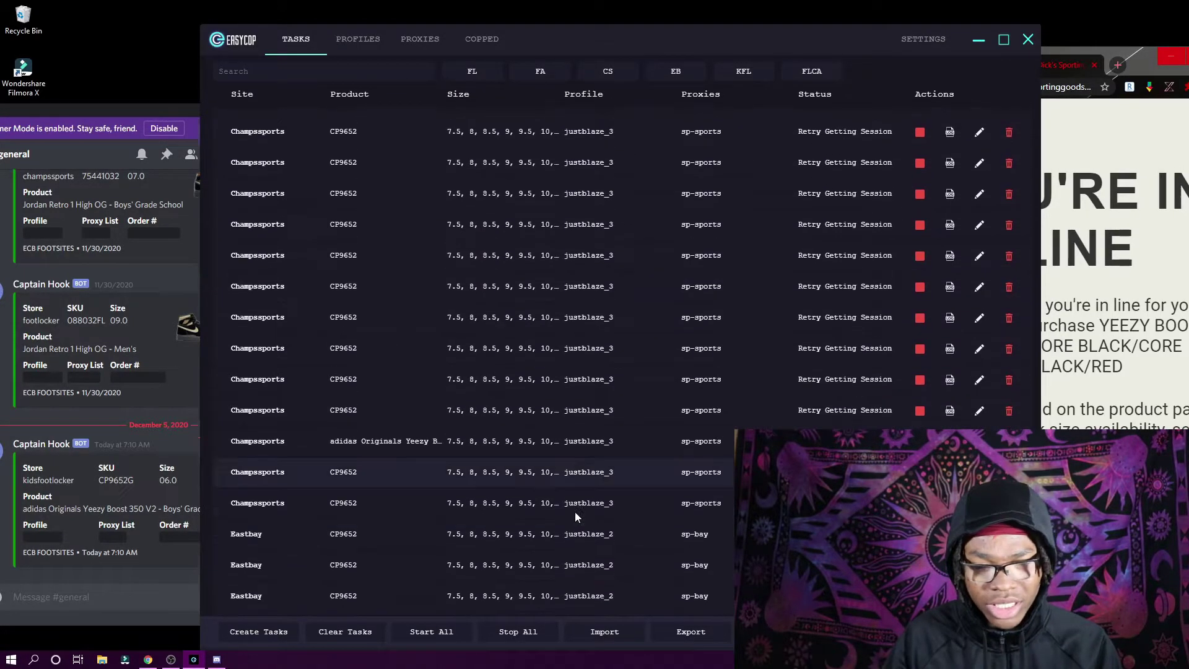
pyautogui.scroll(-10, 574, 512)
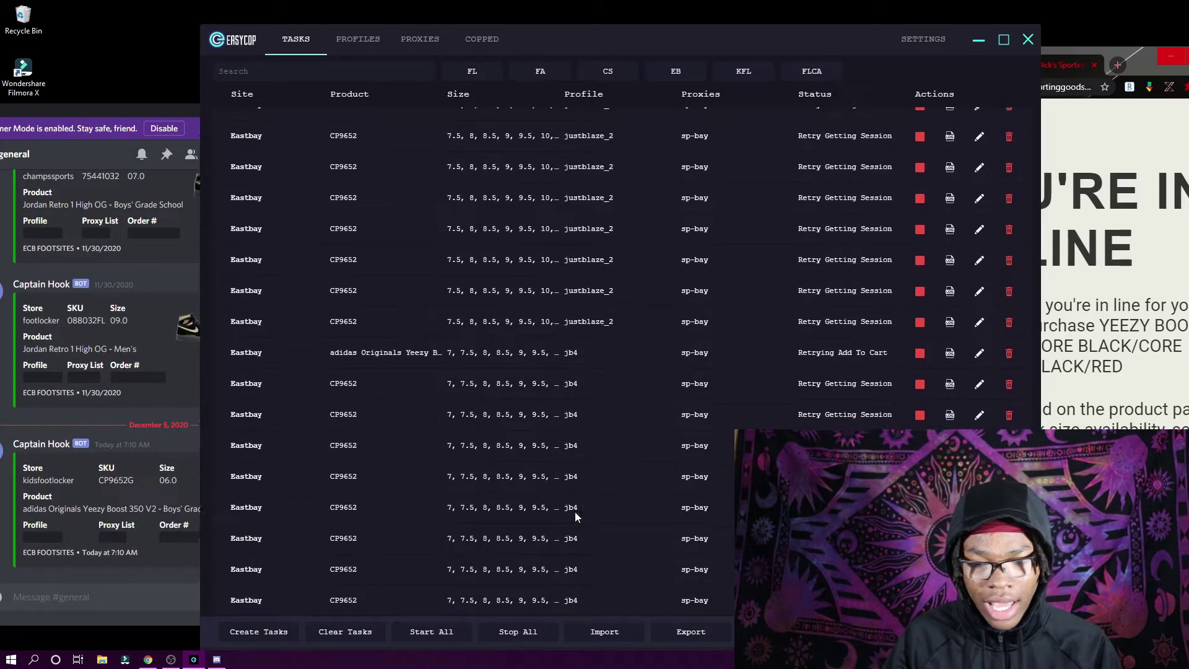
# Review the task statuses back up the list from the Eastbay tasks to the Kidsfootlocker task
pyautogui.scroll(5, 575, 511)
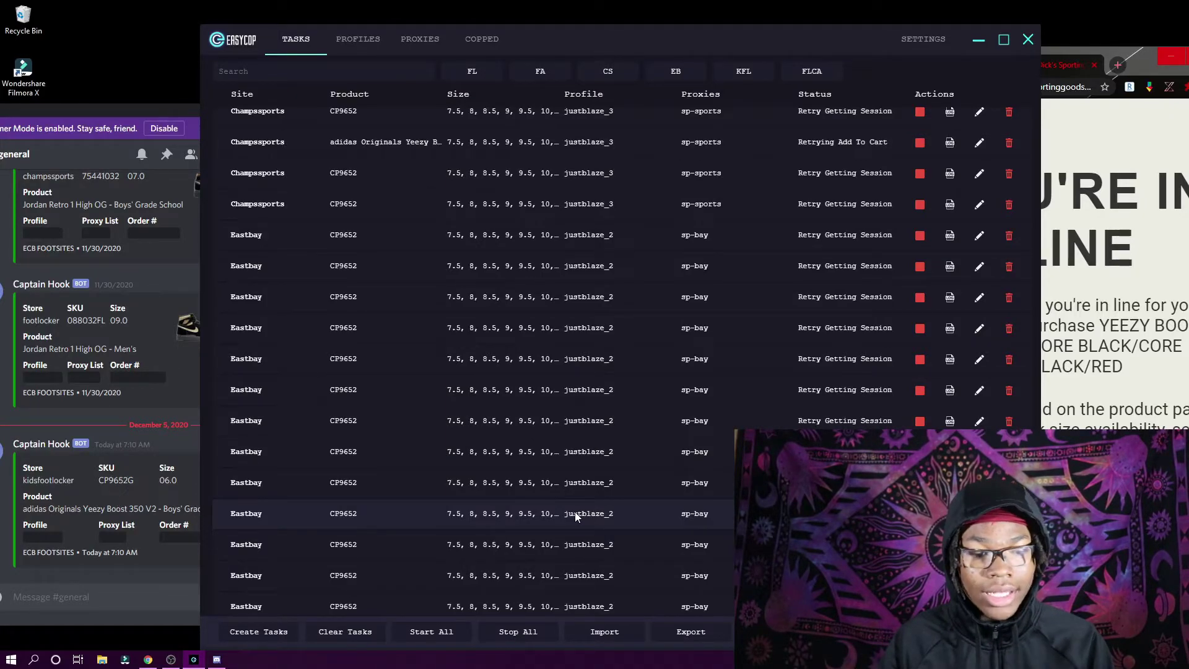
pyautogui.scroll(3, 575, 512)
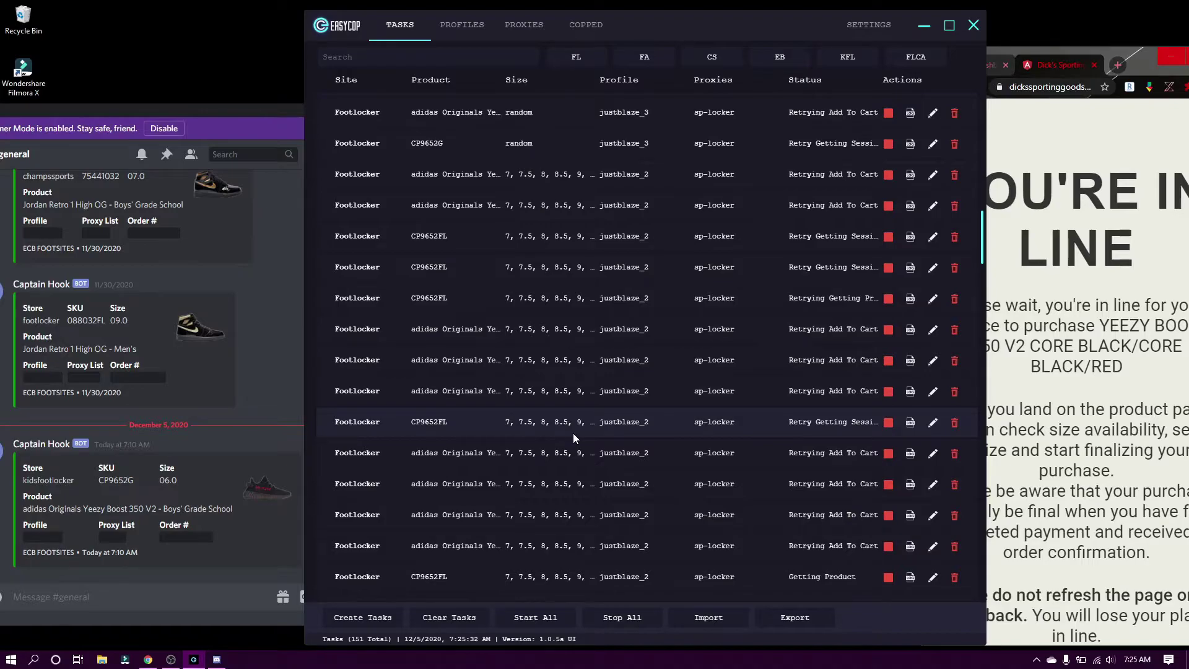
pyautogui.scroll(1, 574, 433)
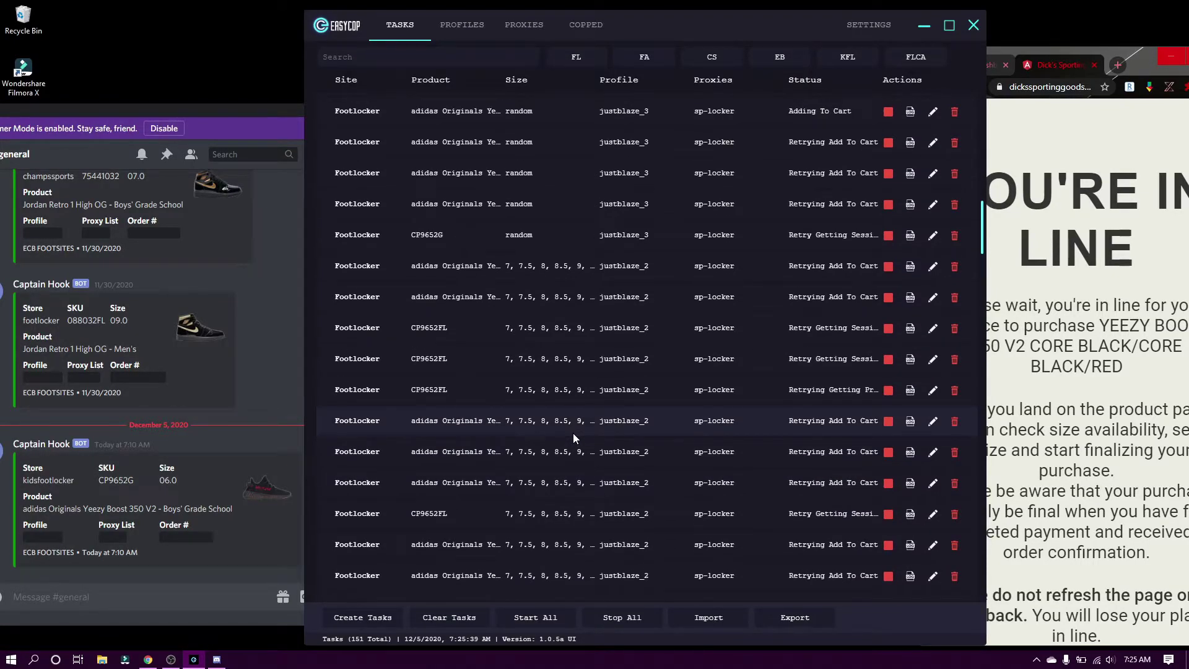
pyautogui.scroll(3, 574, 433)
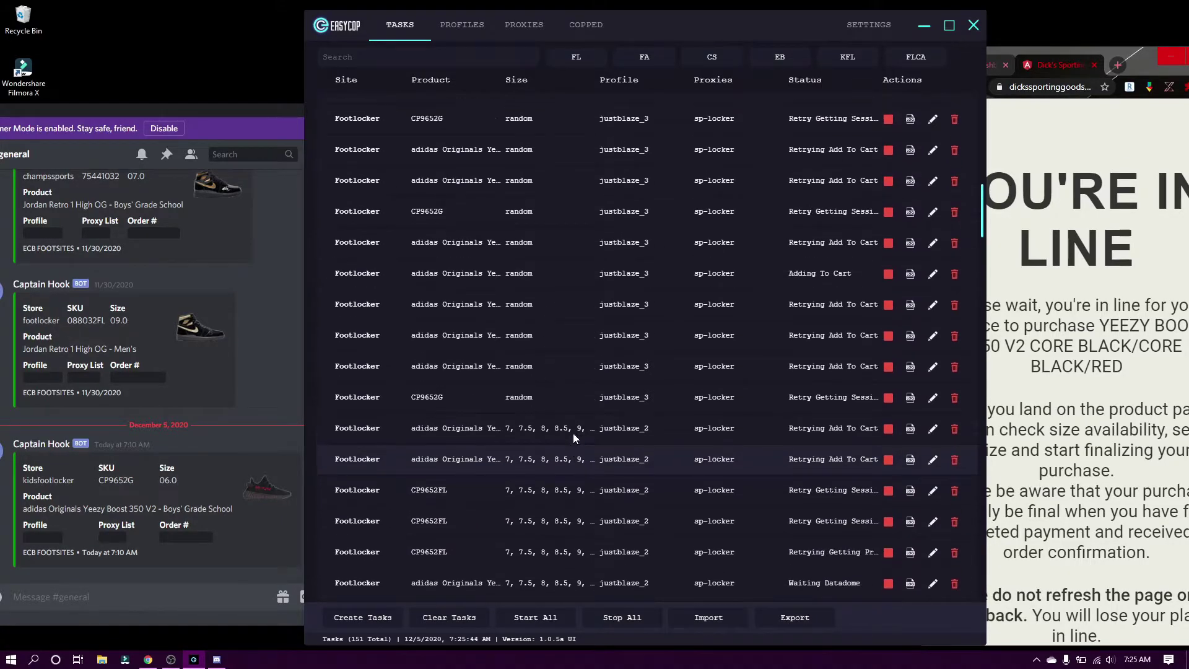
pyautogui.scroll(3, 574, 433)
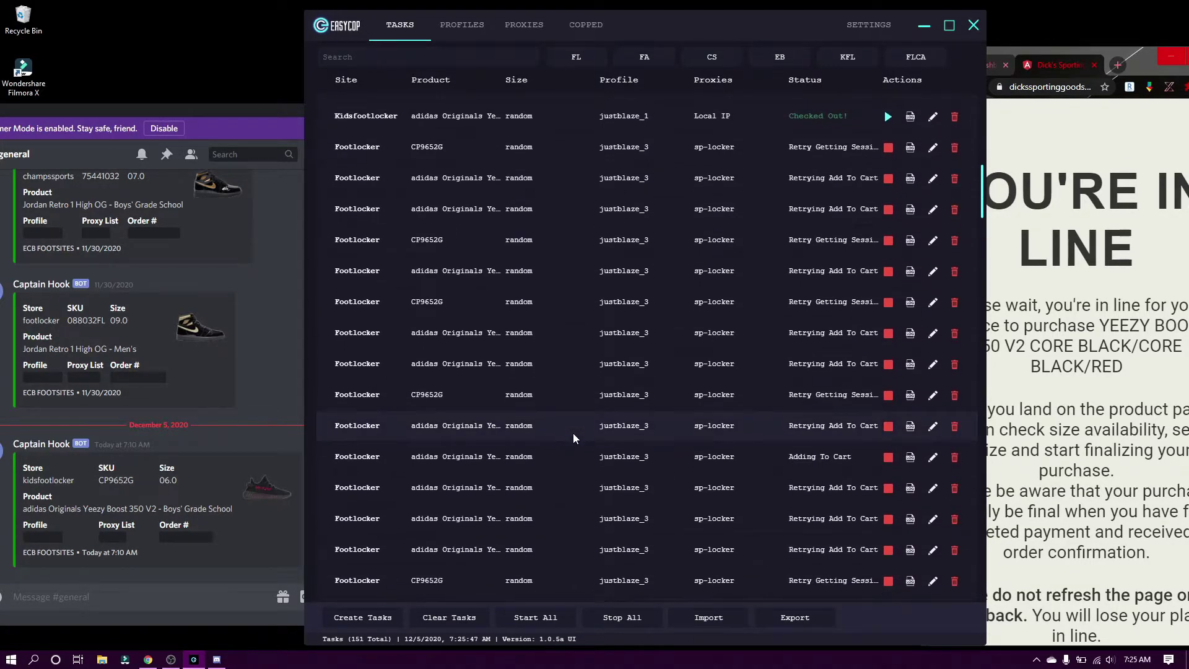
pyautogui.scroll(-1, 574, 433)
# Filter the task list to Footlocker tasks and review their statuses
pyautogui.click(583, 66)
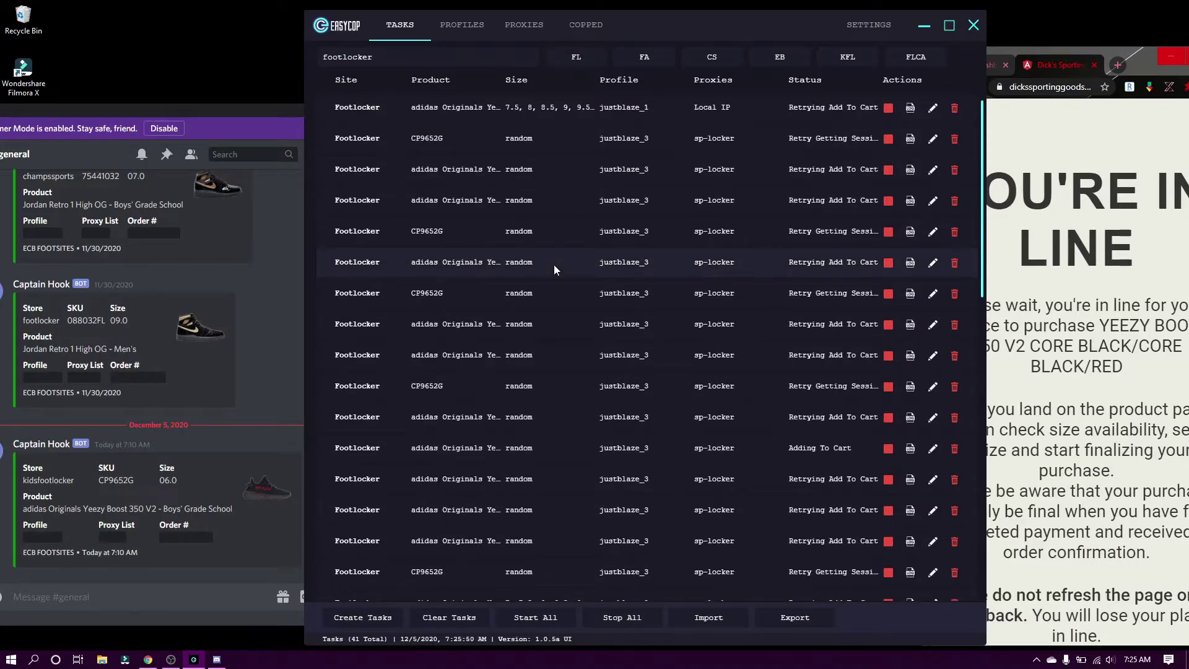
pyautogui.scroll(-1, 554, 270)
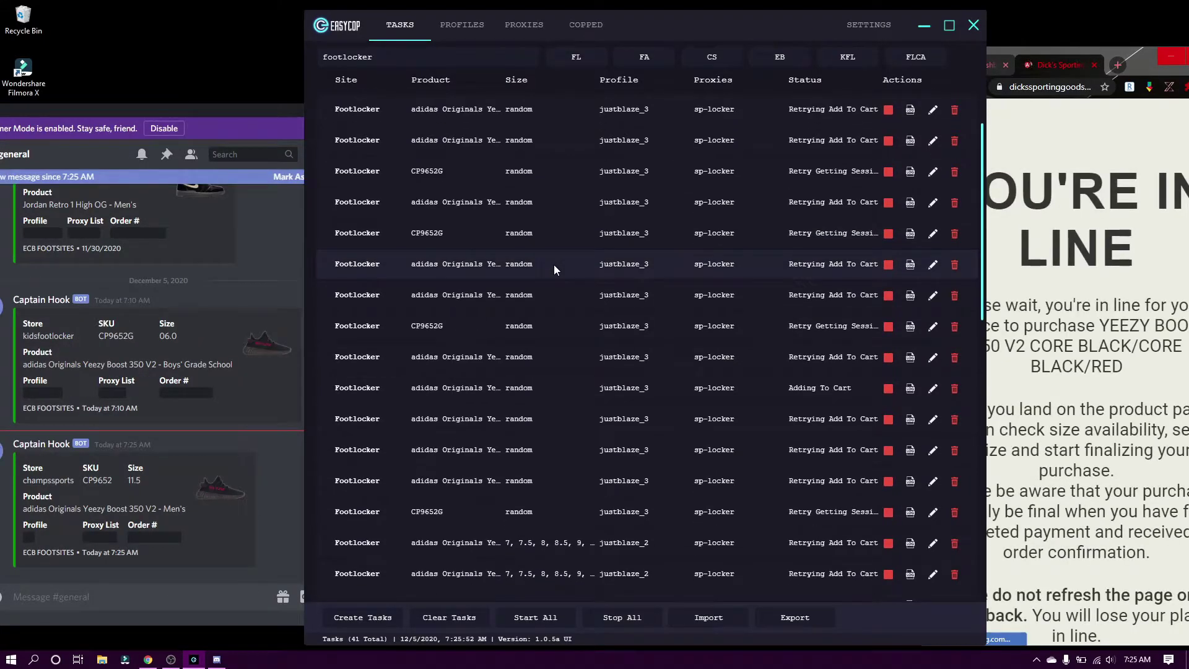
pyautogui.scroll(-6, 554, 267)
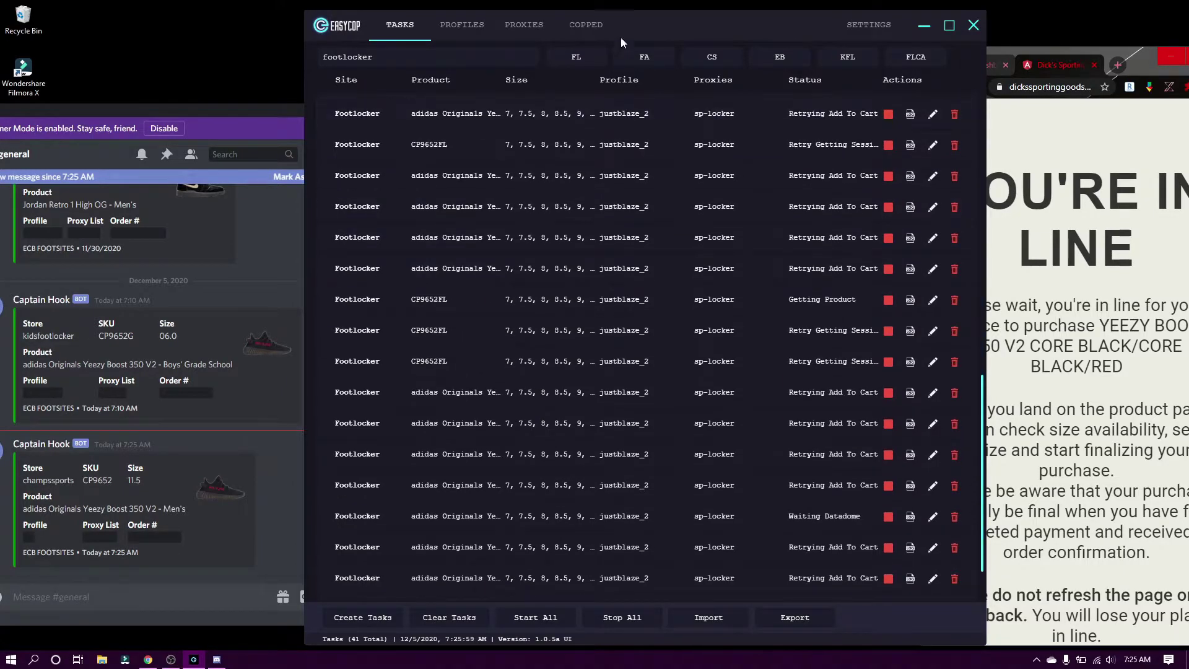
# Filter the task list to Champssports tasks and review their statuses
pyautogui.click(712, 57)
pyautogui.scroll(3, 678, 210)
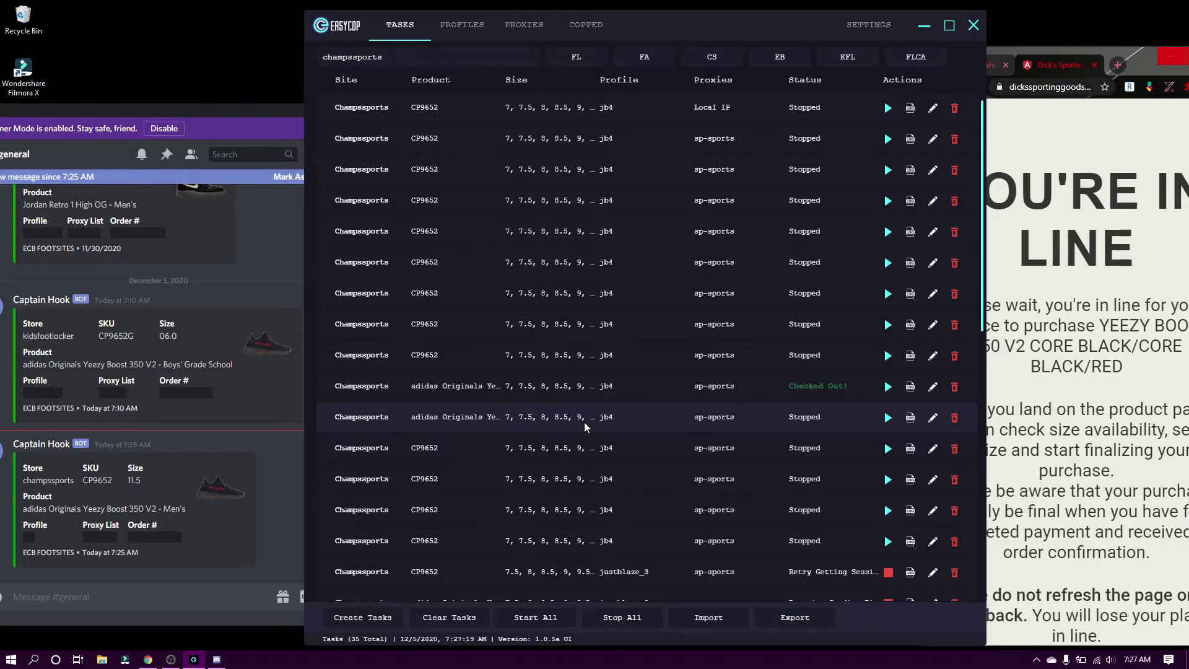
pyautogui.scroll(-5, 585, 422)
pyautogui.scroll(5, 585, 422)
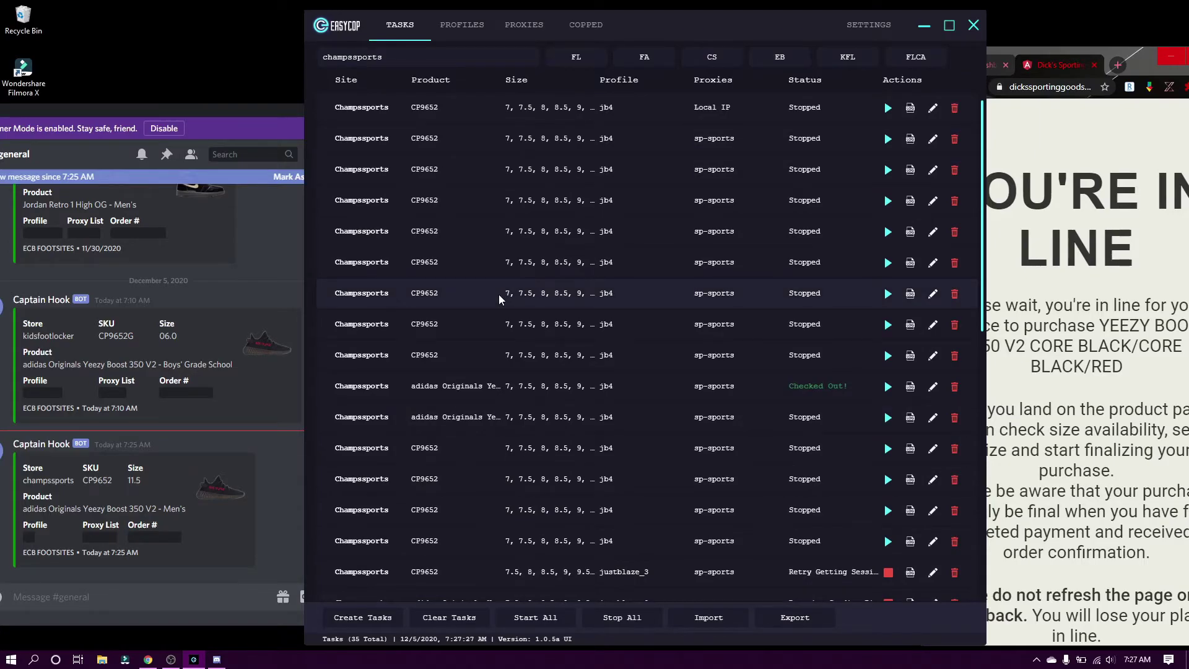
# Clear the champssports search filter and look through the full task list down to the Footaction tasks
pyautogui.press('BackSpace')
pyautogui.press('BackSpace')
pyautogui.press('BackSpace')
pyautogui.press('BackSpace')
pyautogui.press('BackSpace')
pyautogui.press('BackSpace')
pyautogui.press('BackSpace')
pyautogui.press('BackSpace')
pyautogui.press('BackSpace')
pyautogui.press('BackSpace')
pyautogui.press('BackSpace')
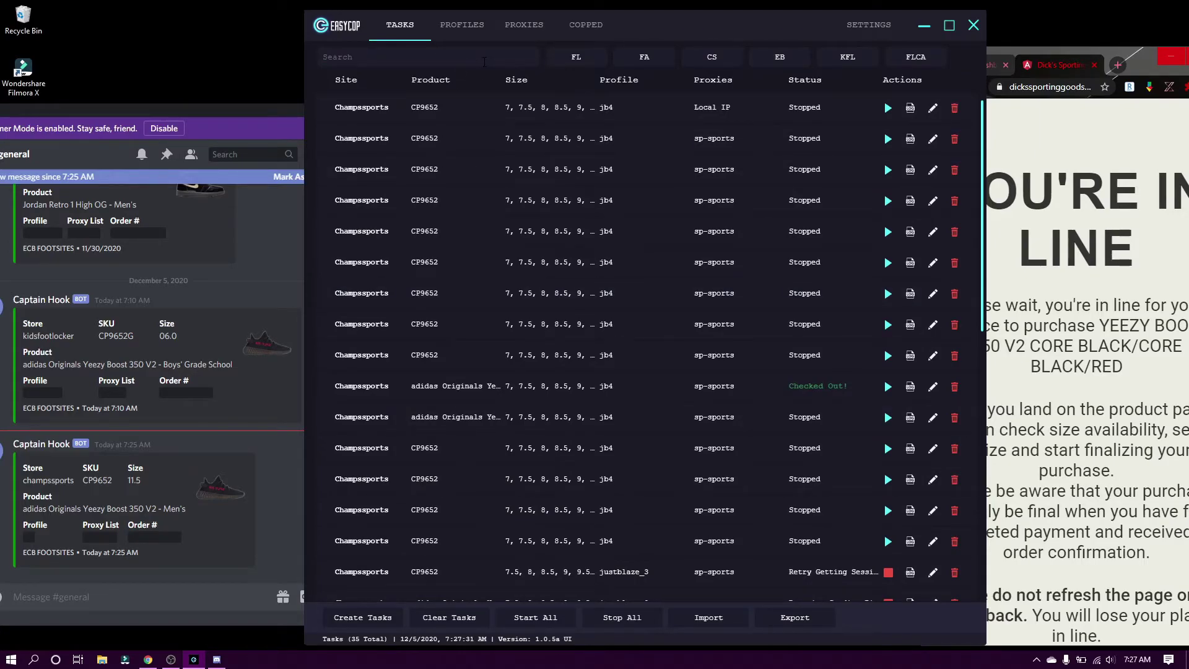
pyautogui.scroll(-5, 566, 345)
pyautogui.scroll(-15, 566, 344)
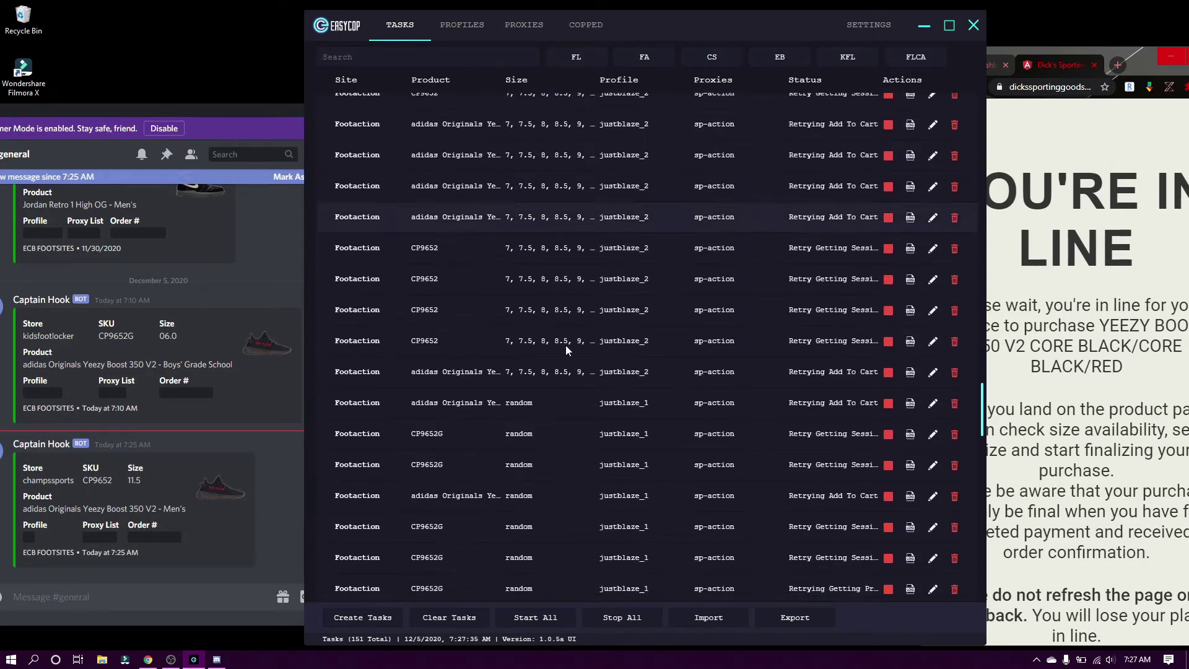